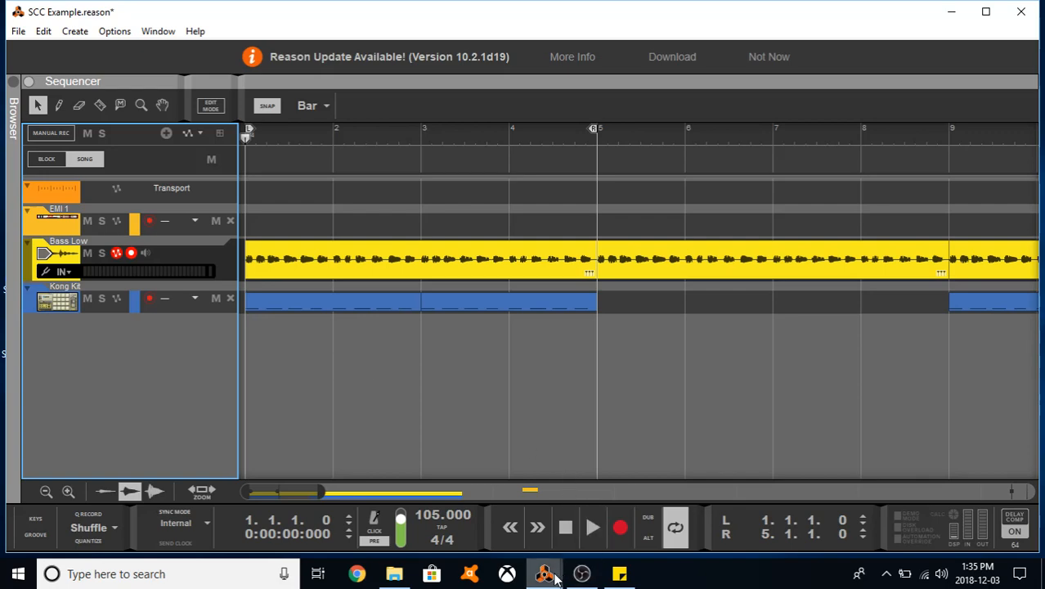
Open the Kick channel's Spectrum EQ from the rack, examine its curve and spectrum during playback, and close it.
mouse_move(545, 573)
click(683, 523)
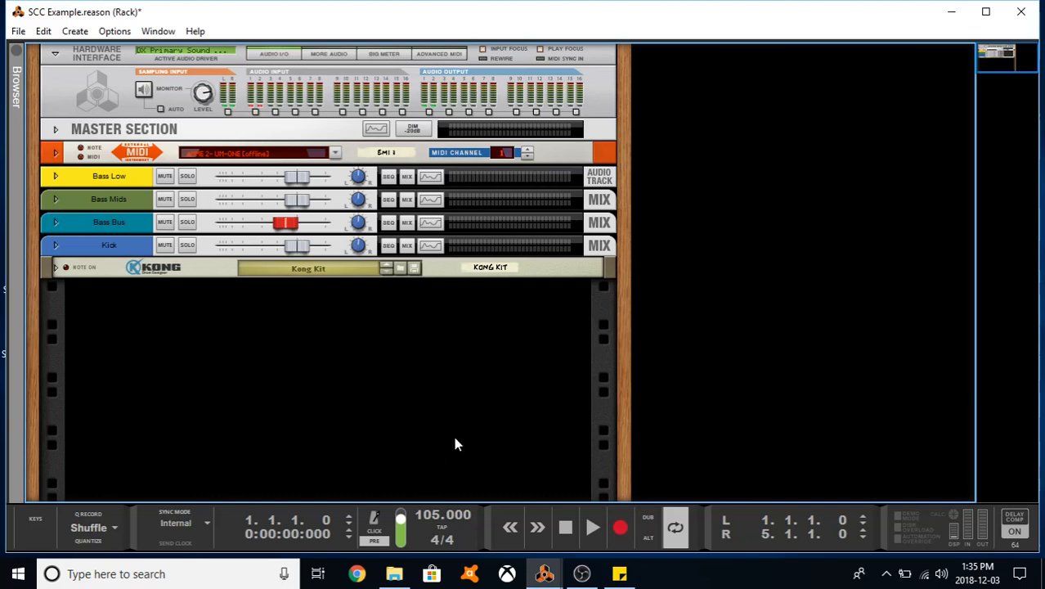
click(431, 245)
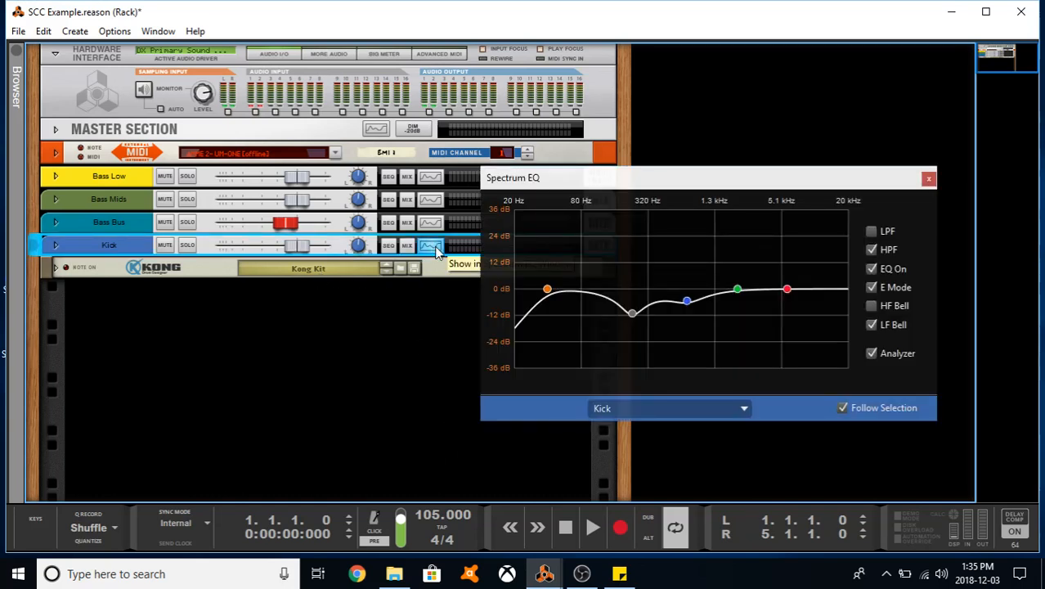
key(space)
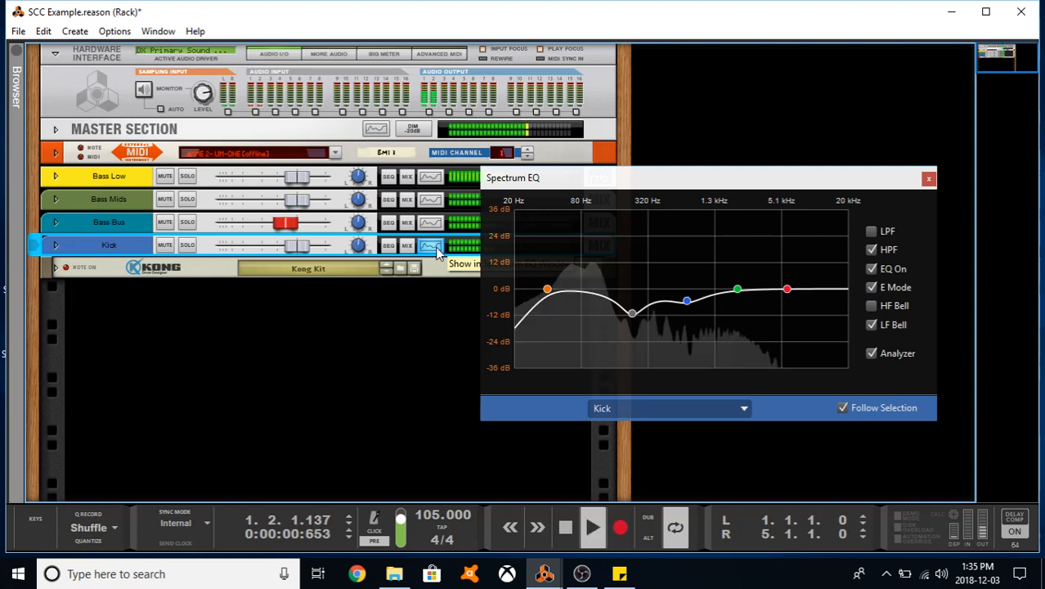
key(space)
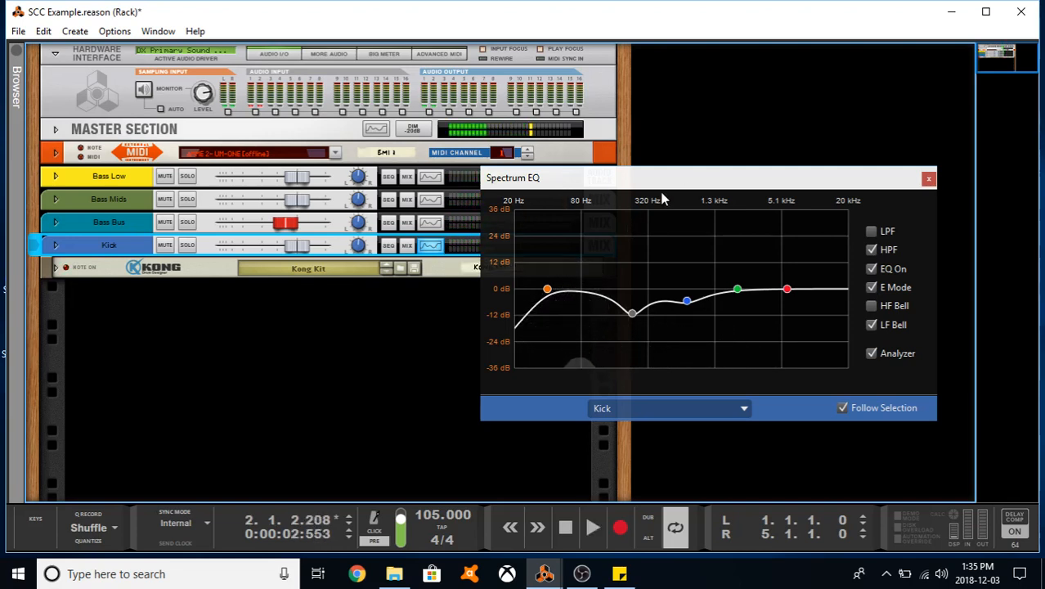
mouse_move(627, 303)
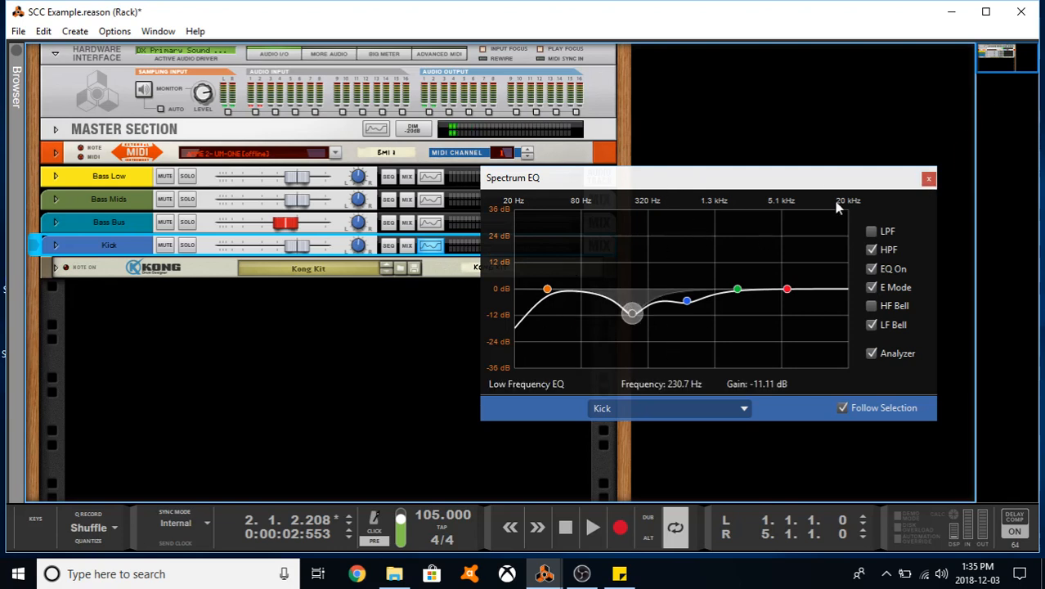
click(929, 178)
click(480, 337)
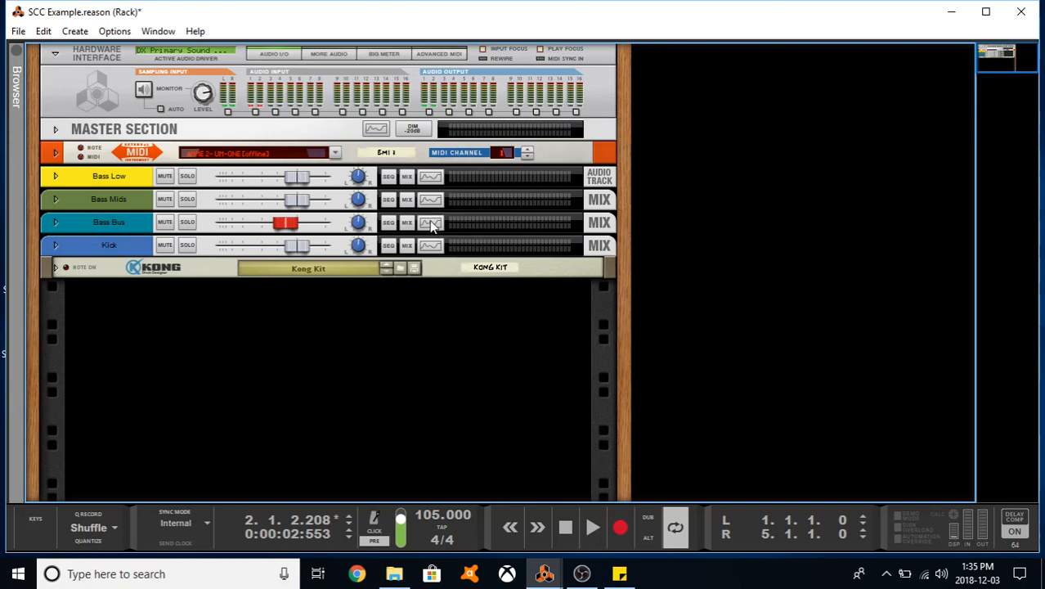
Examine the Bass Bus channel's Spectrum EQ curve and spectrum during playback, and close the EQ window.
click(431, 223)
key(space)
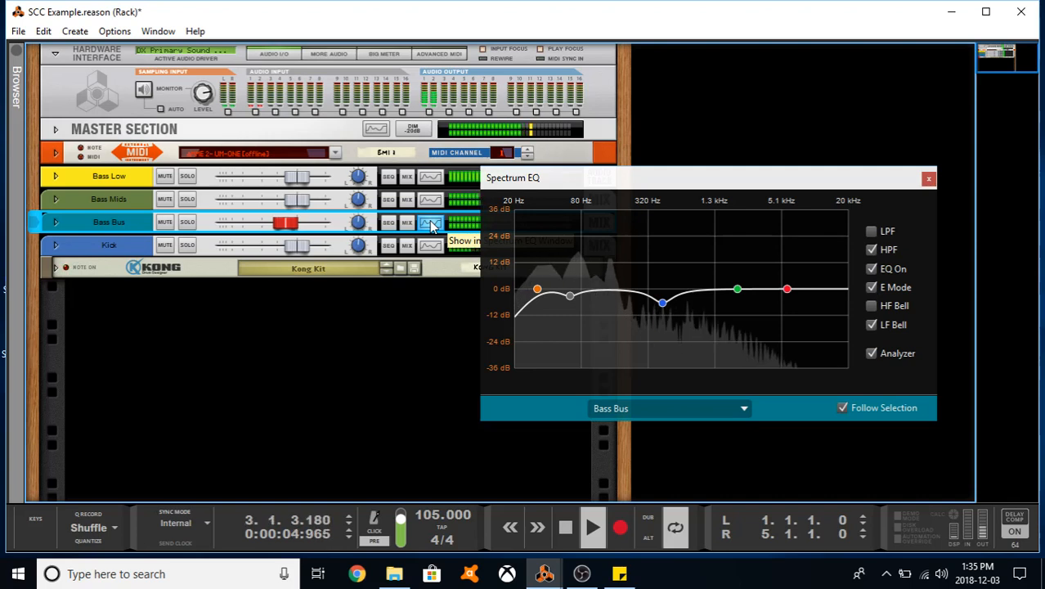
key(space)
click(928, 180)
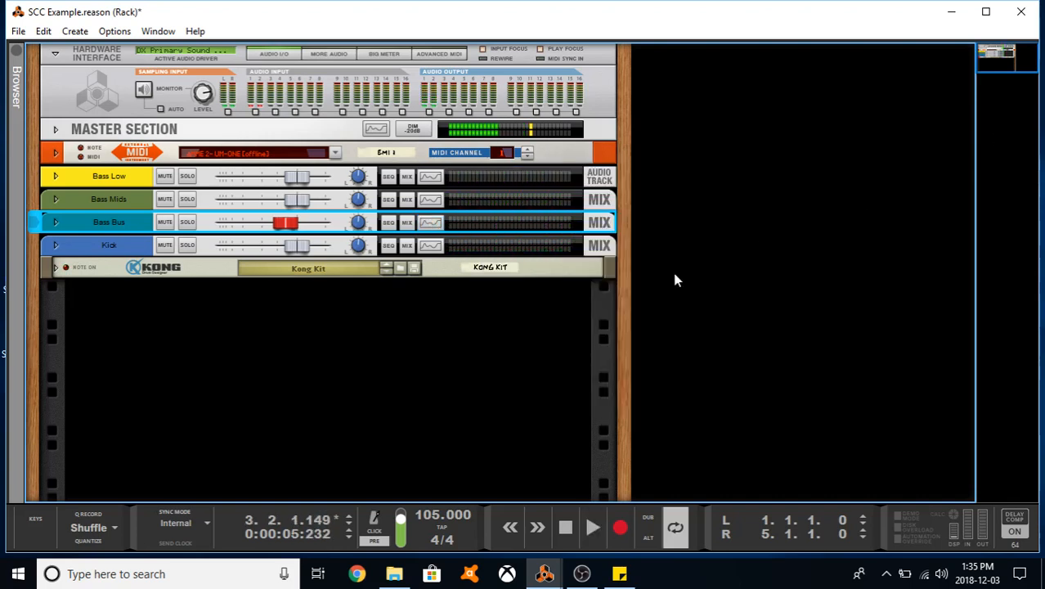
click(439, 306)
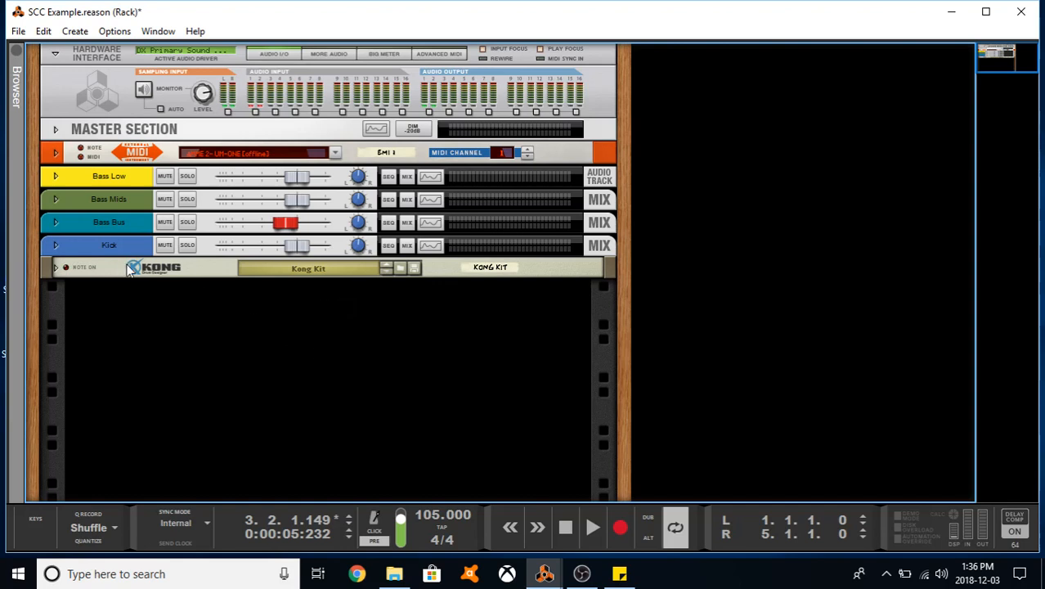
Expand the Kick and Bass Bus channels and turn the rack around to examine their rear cabling.
click(56, 244)
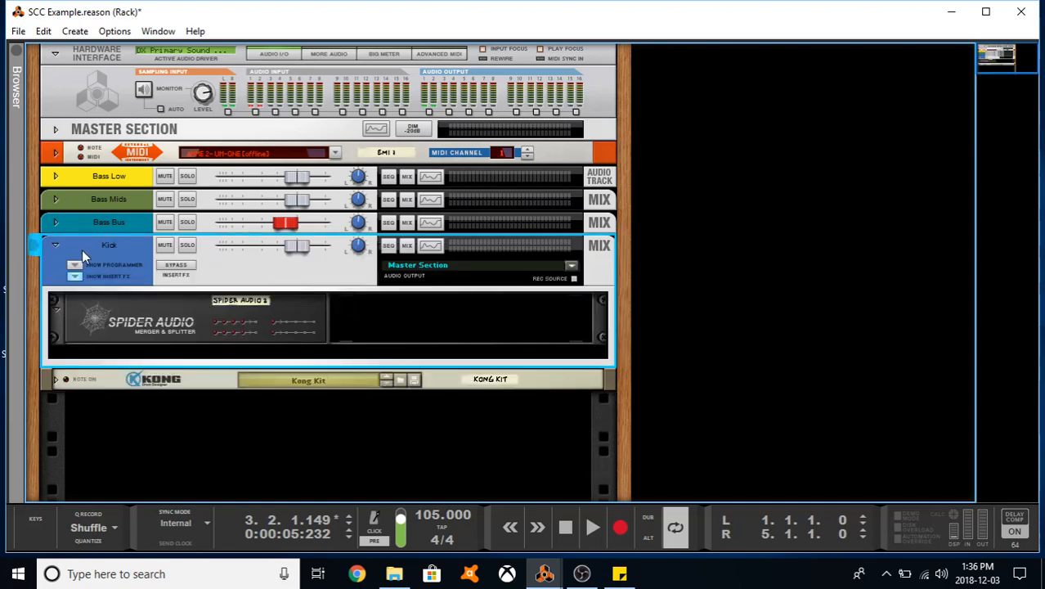
click(55, 222)
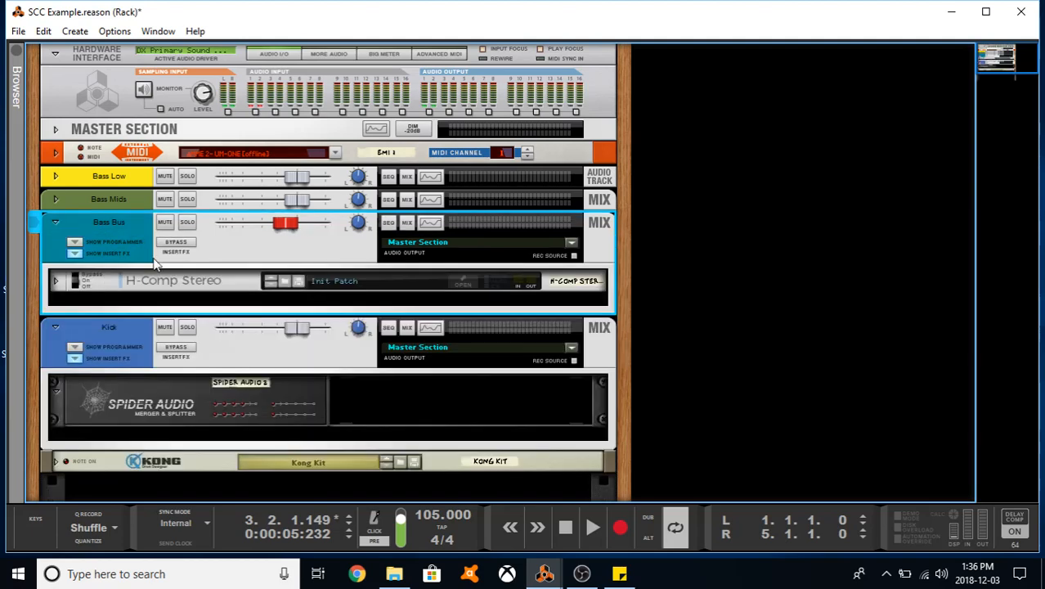
scroll(141, 245, down, 1)
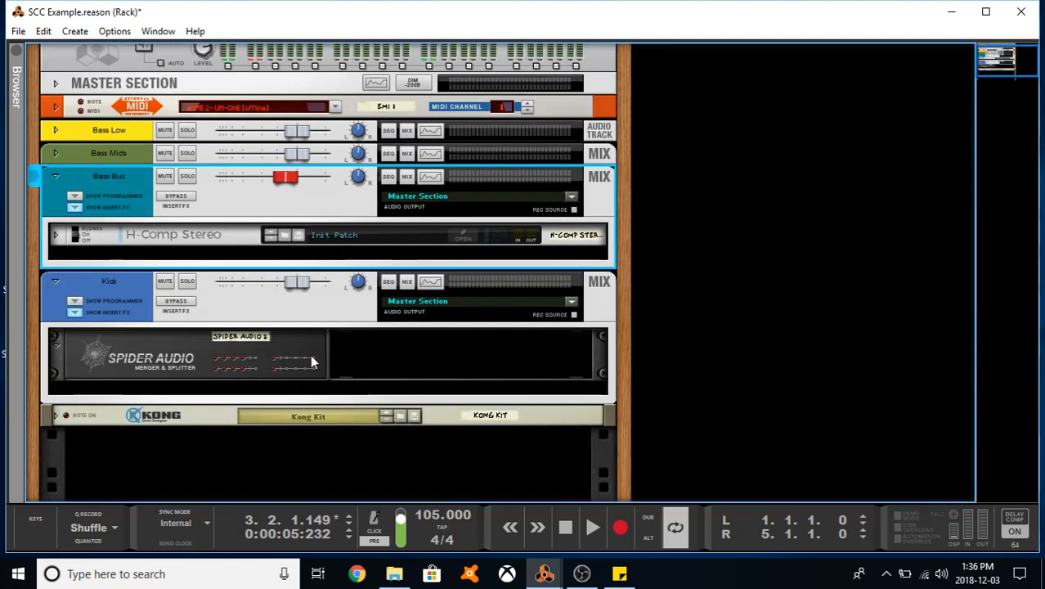
key(Tab)
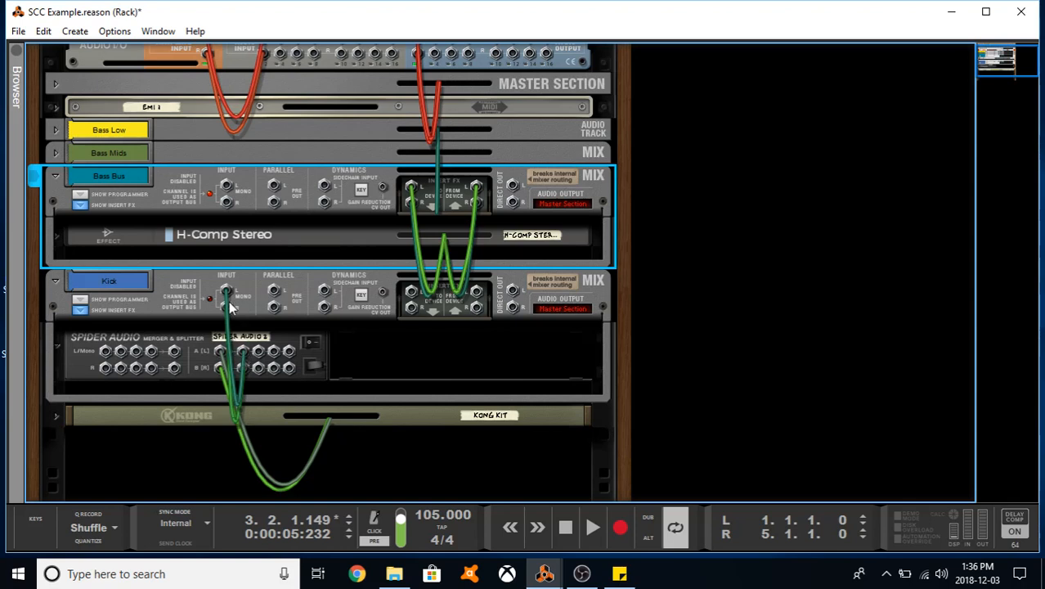
drag(243, 348, 229, 384)
Add an MClass Compressor after the H-Comp Stereo in the Bass Bus insert effects.
right_click(277, 236)
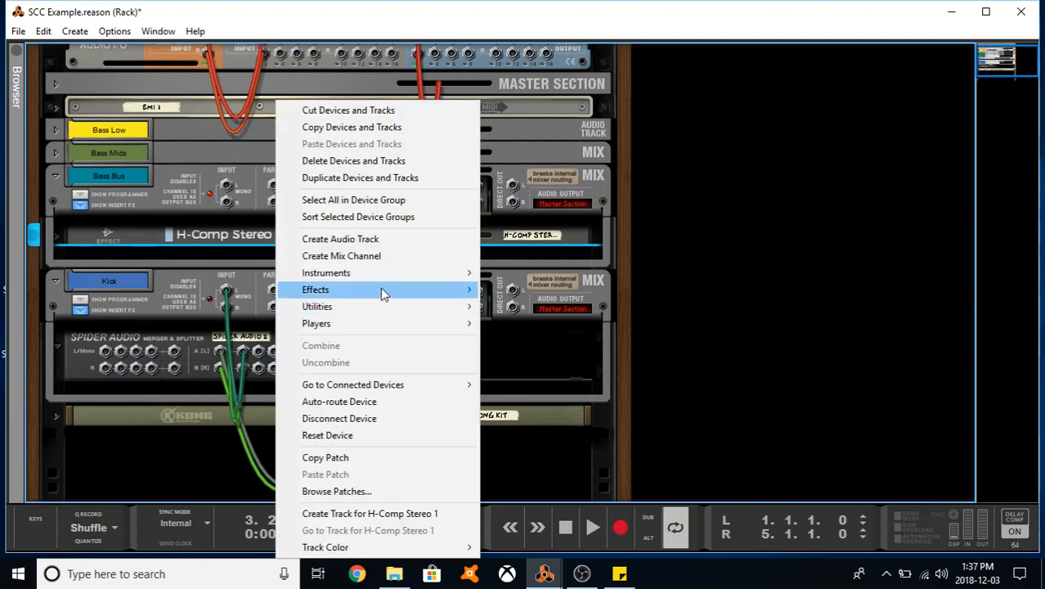
mouse_move(386, 290)
click(569, 252)
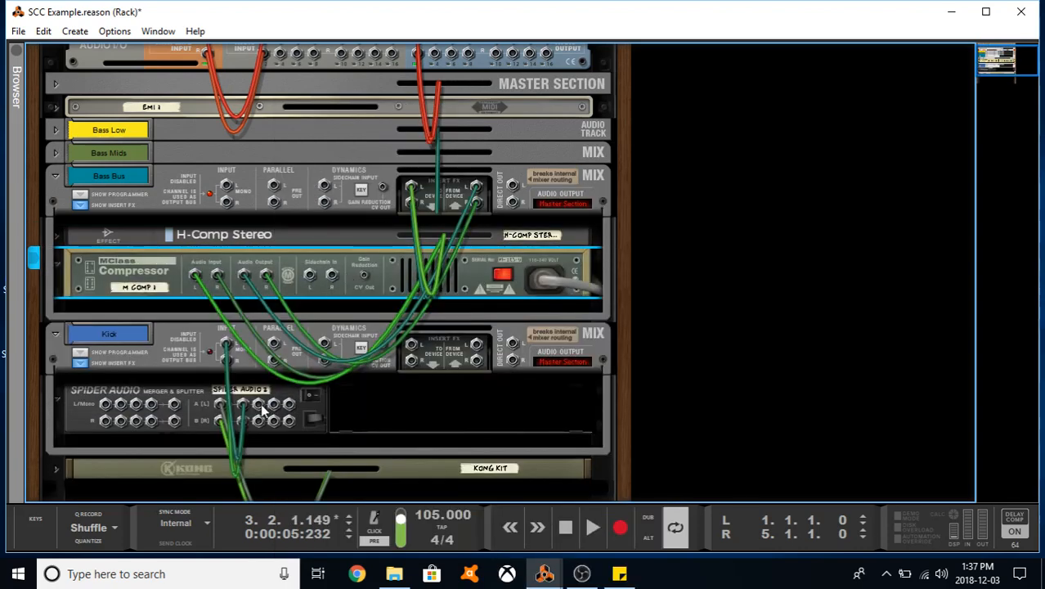
Connect Spider Audio 2's second split output pair to the MClass Compressor's stereo sidechain inputs, and check the device's front and rear.
drag(259, 403, 306, 277)
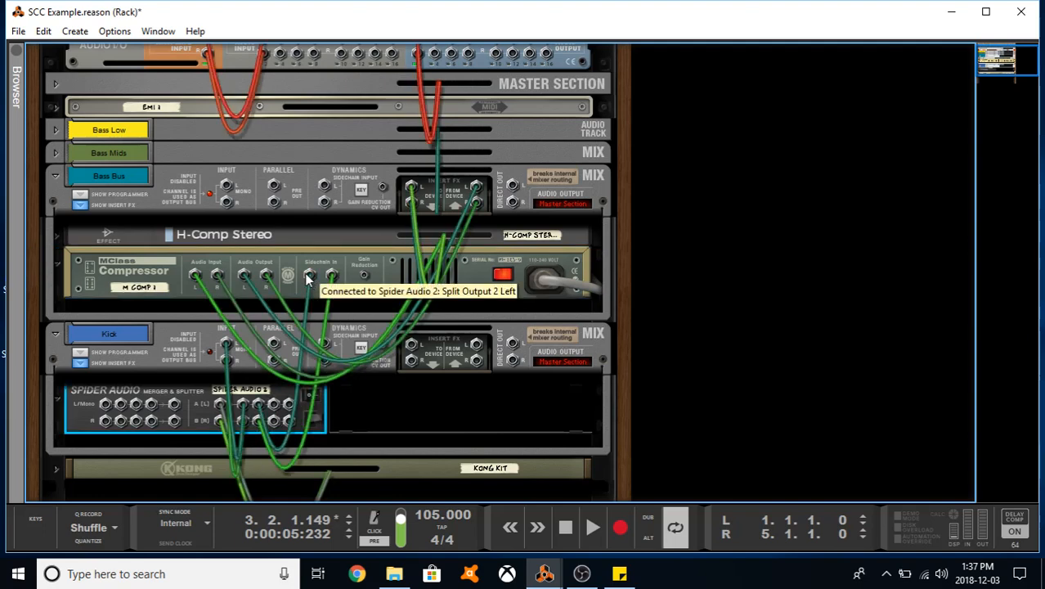
key(Tab)
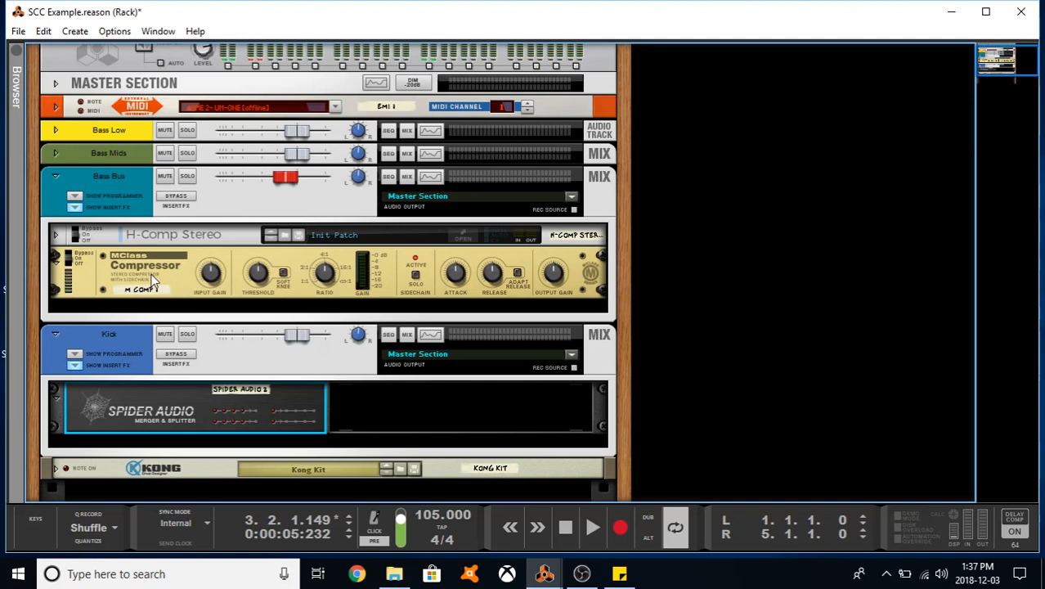
key(Tab)
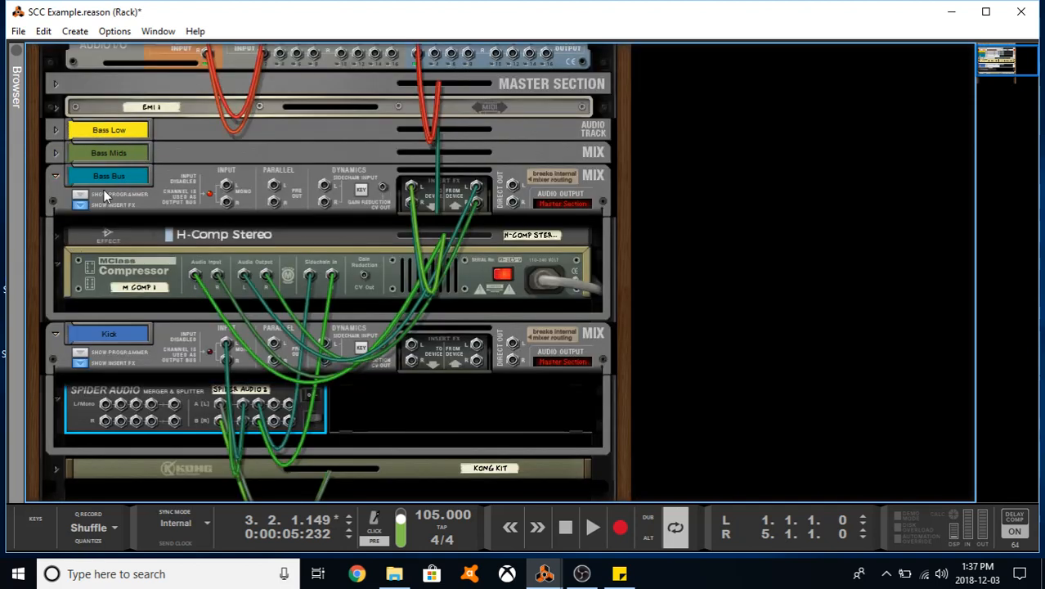
key(Tab)
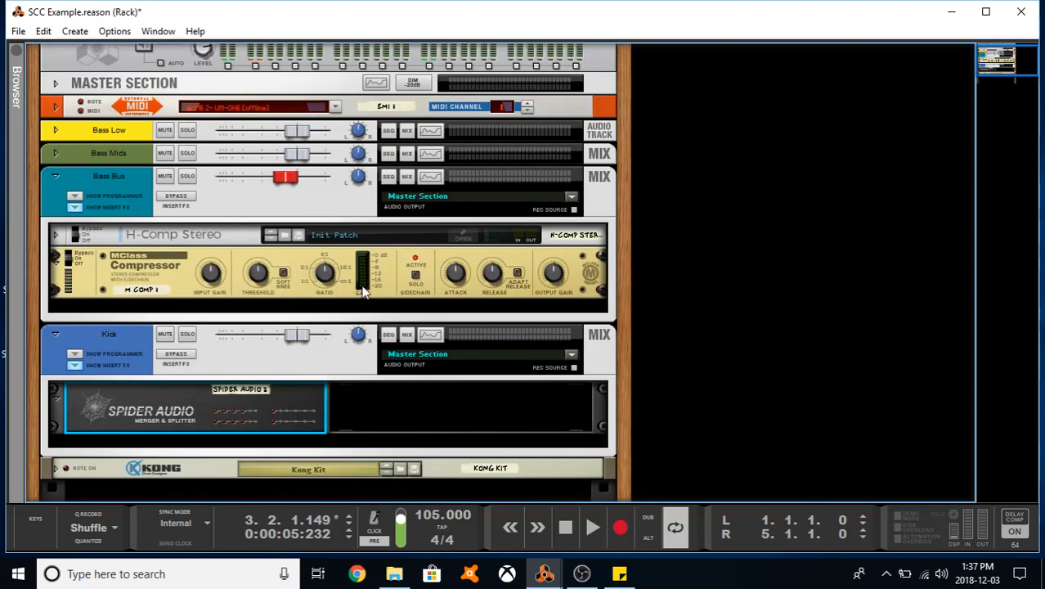
During playback, raise the MClass Compressor's ratio, set its attack to 1 ms, lower the release and adjust the threshold.
key(space)
click(329, 274)
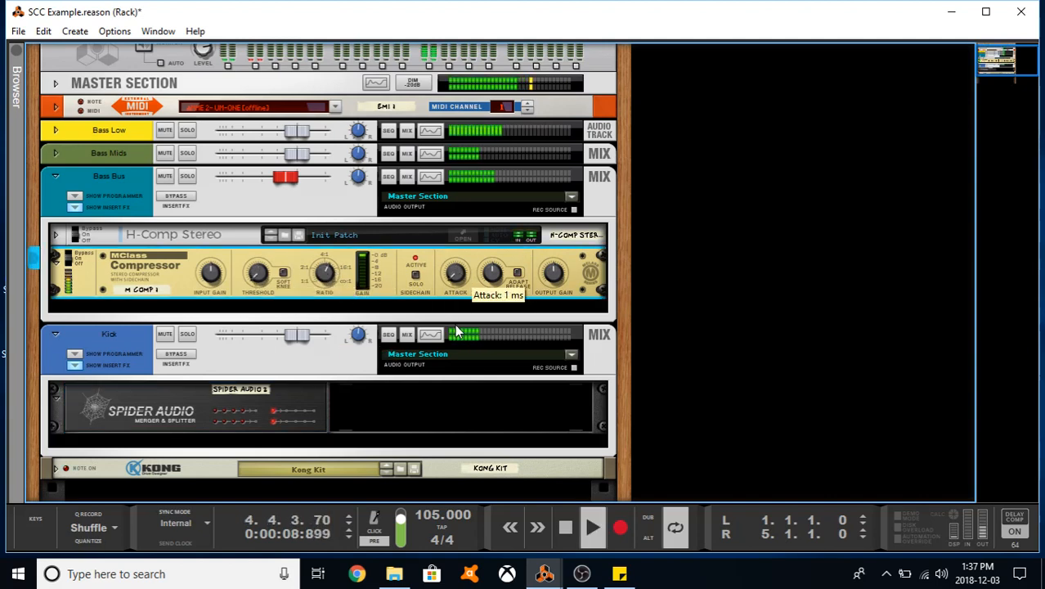
drag(491, 275, 491, 284)
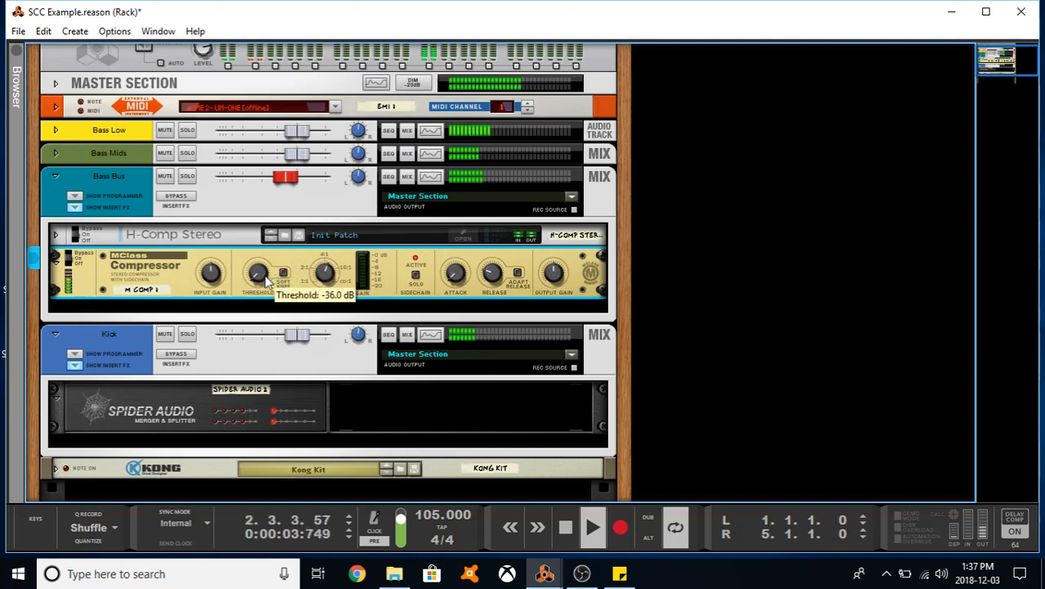
drag(265, 280, 270, 263)
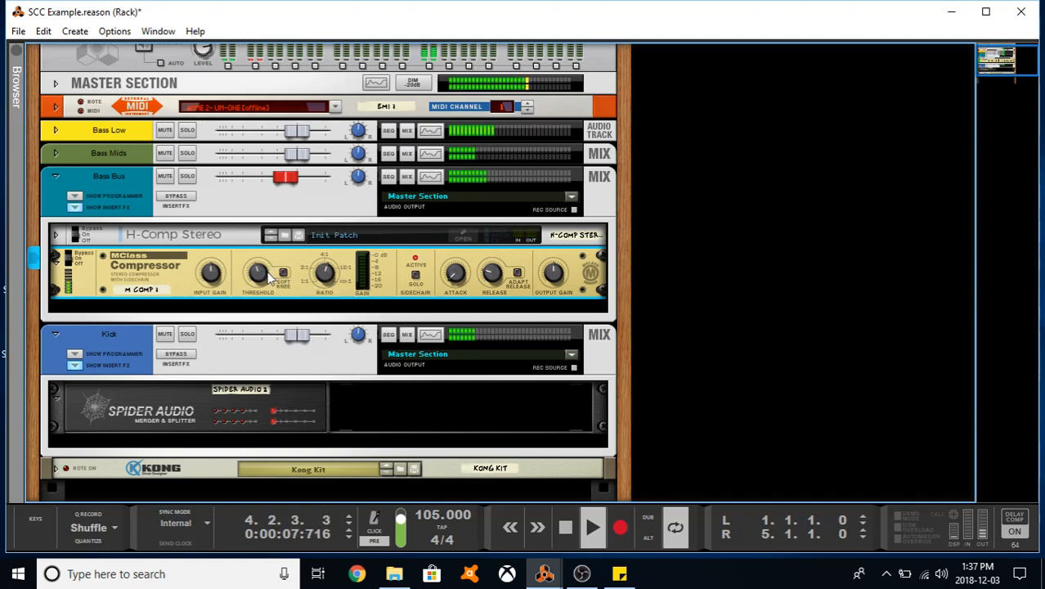
scroll(258, 274, up, 4)
scroll(258, 274, down, 2)
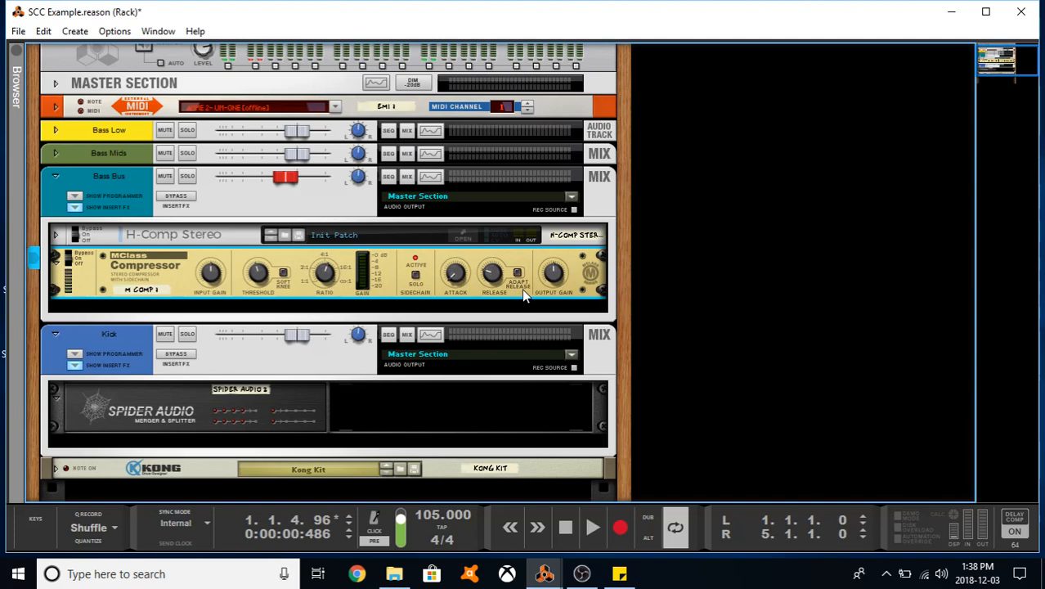
Collapse the Kick channel and examine the MClass Compressor's sidechain cabling on the back of the rack.
click(54, 335)
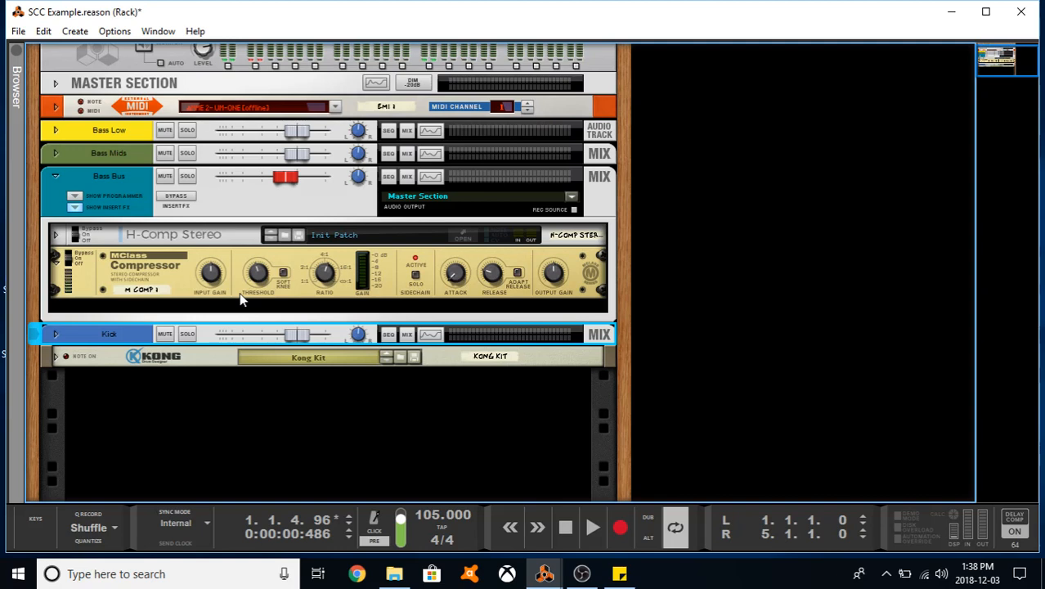
key(Tab)
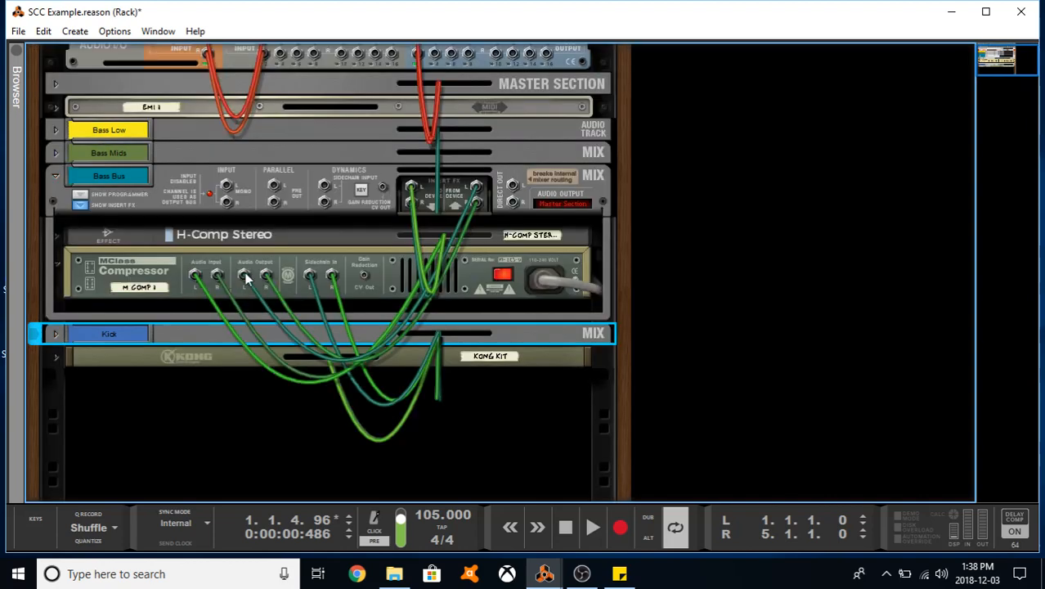
key(Tab)
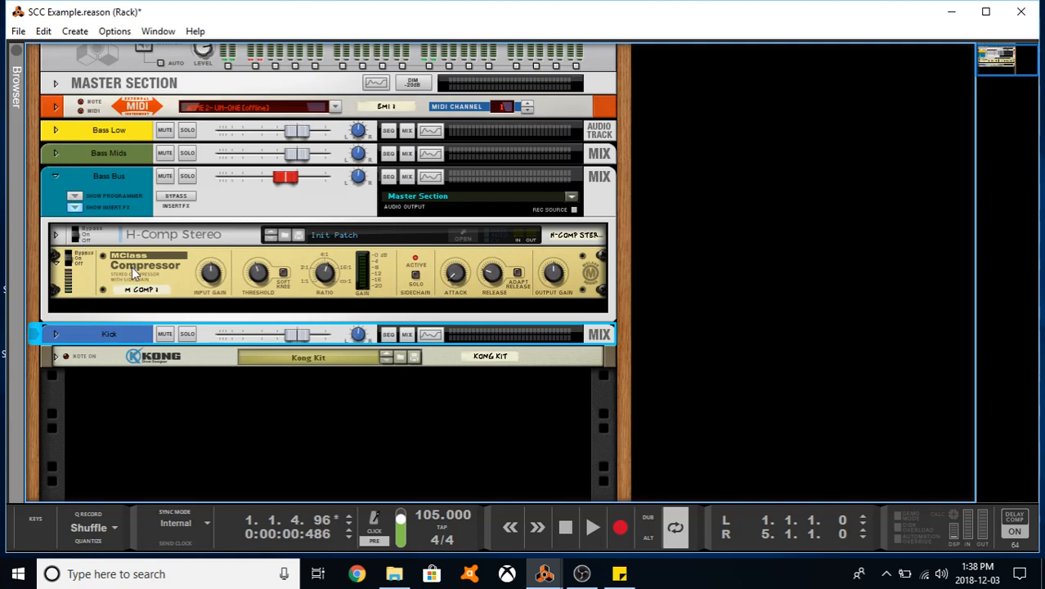
Delete the MClass Compressor from the Bass Bus inserts and collapse the Bass Bus channel.
click(133, 267)
key(Delete)
key(Return)
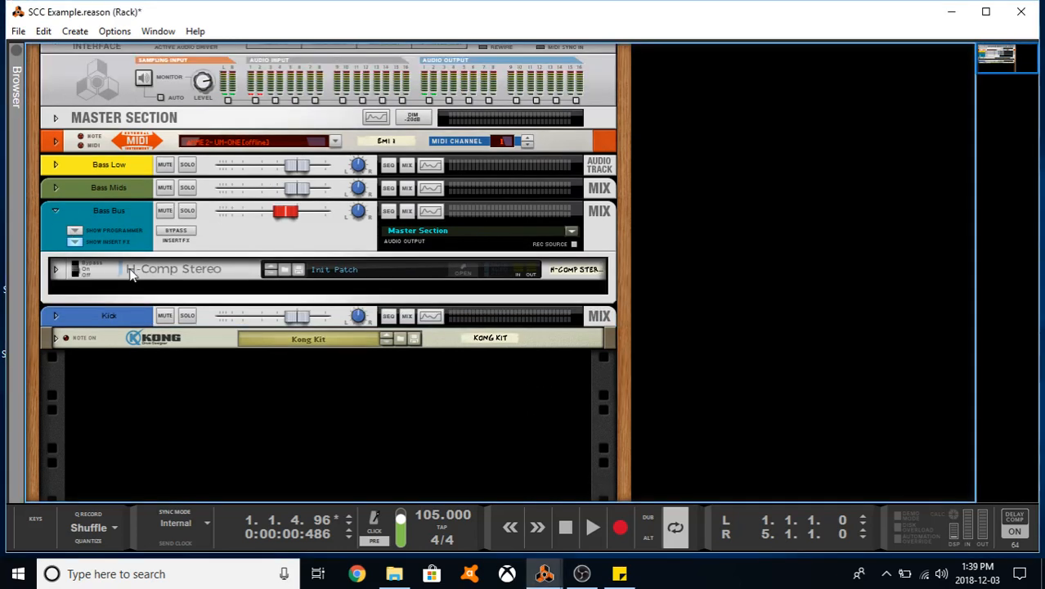
click(55, 208)
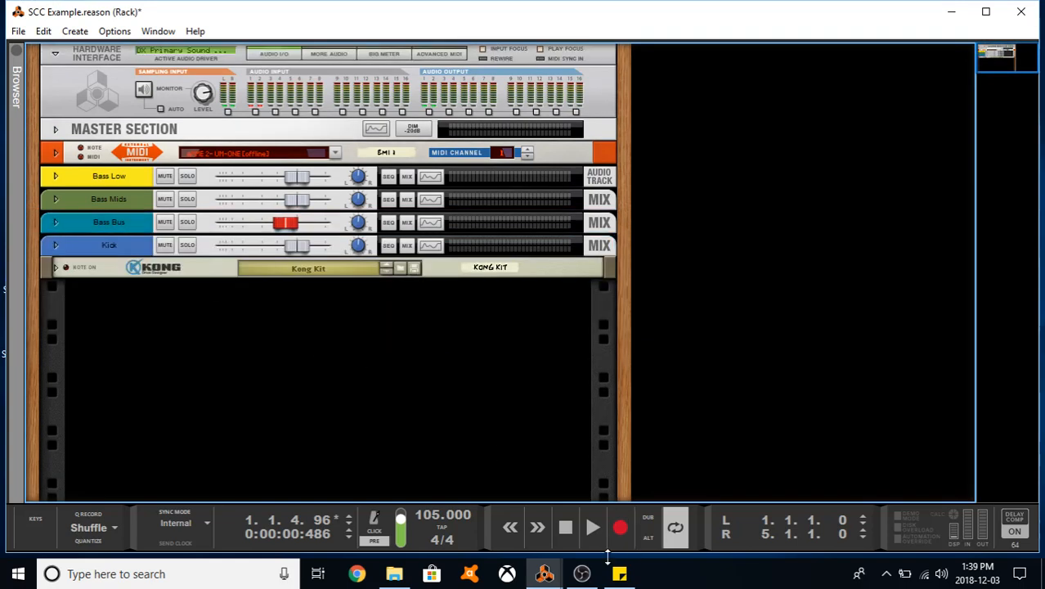
Switch to the mixer and examine the Bass Bus channel's dynamics section with its sidechain key.
click(541, 503)
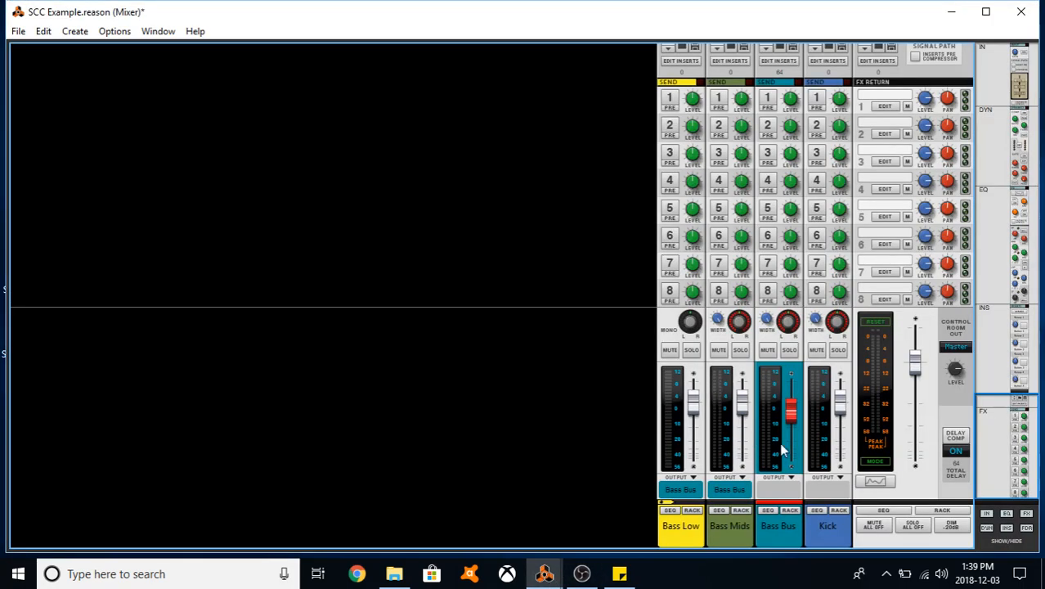
scroll(785, 96, up, 3)
scroll(784, 95, up, 6)
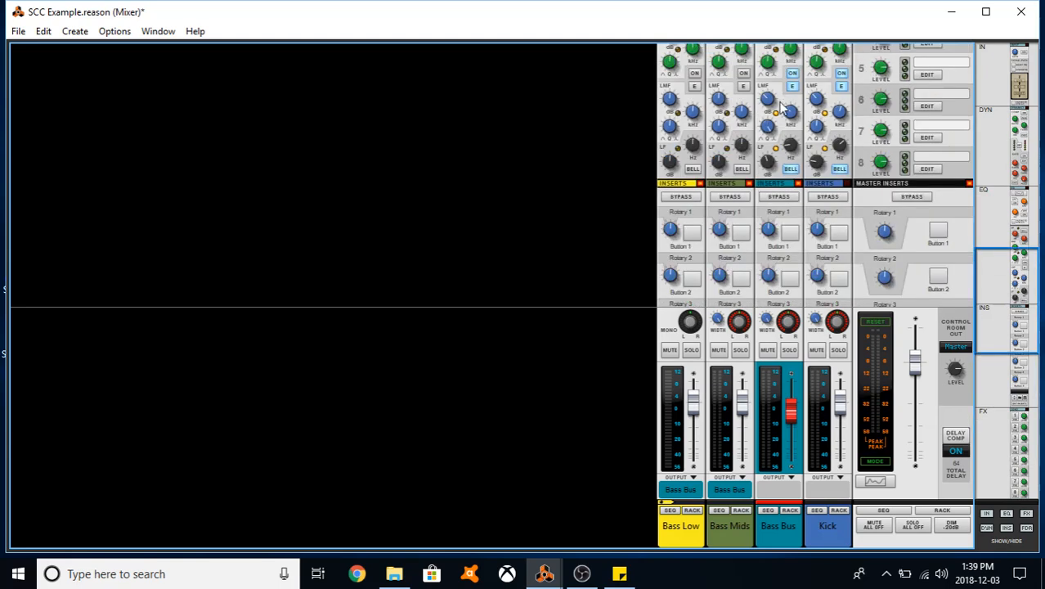
scroll(788, 137, down, 2)
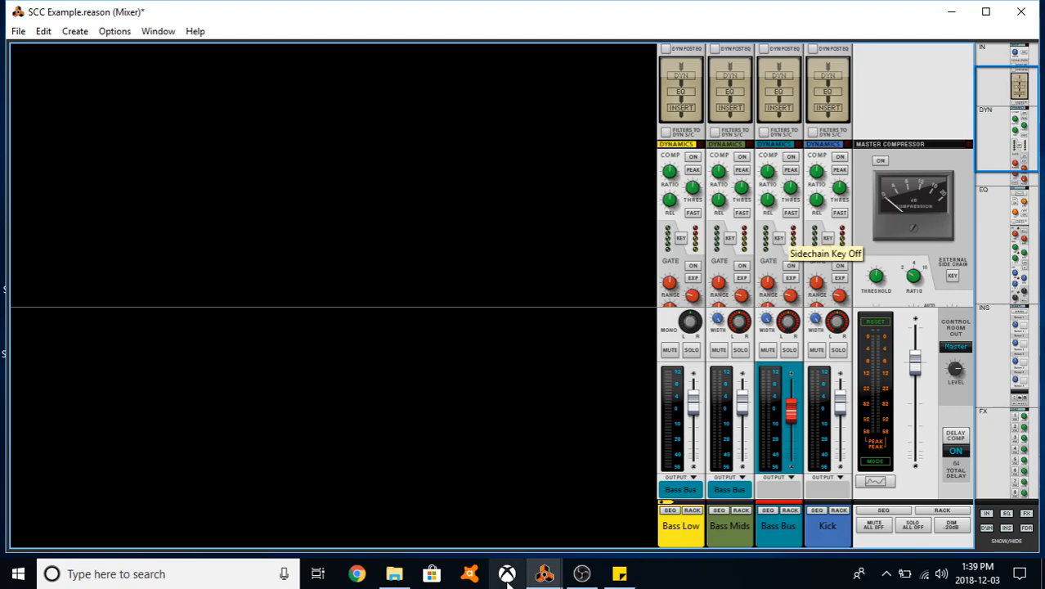
Return to the rack, expand Kick and Bass Bus, and connect Spider Audio 2's second split output pair to the Bass Bus dynamics sidechain inputs.
click(544, 573)
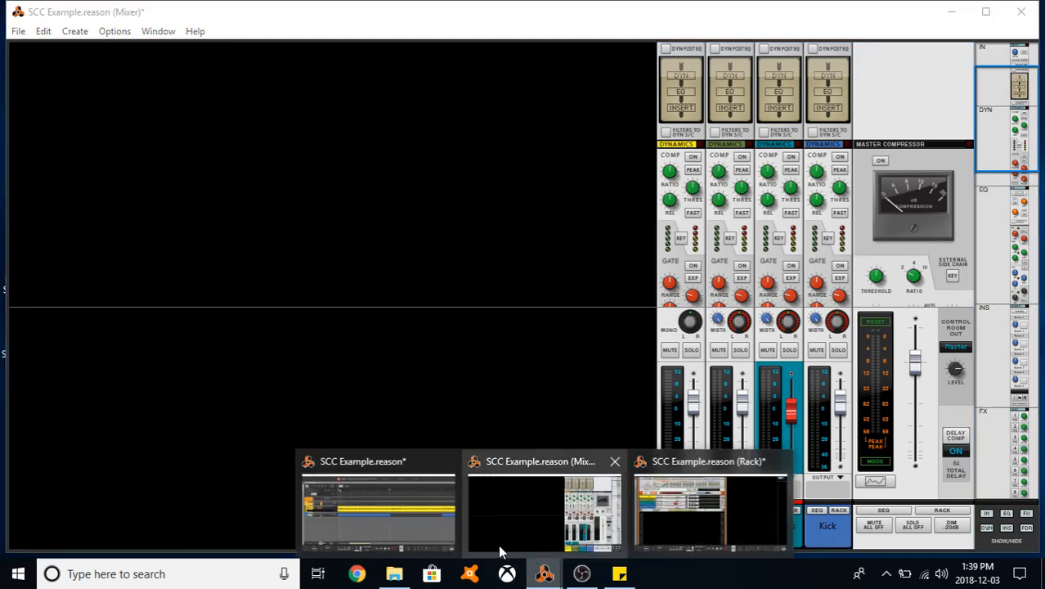
click(711, 523)
click(54, 245)
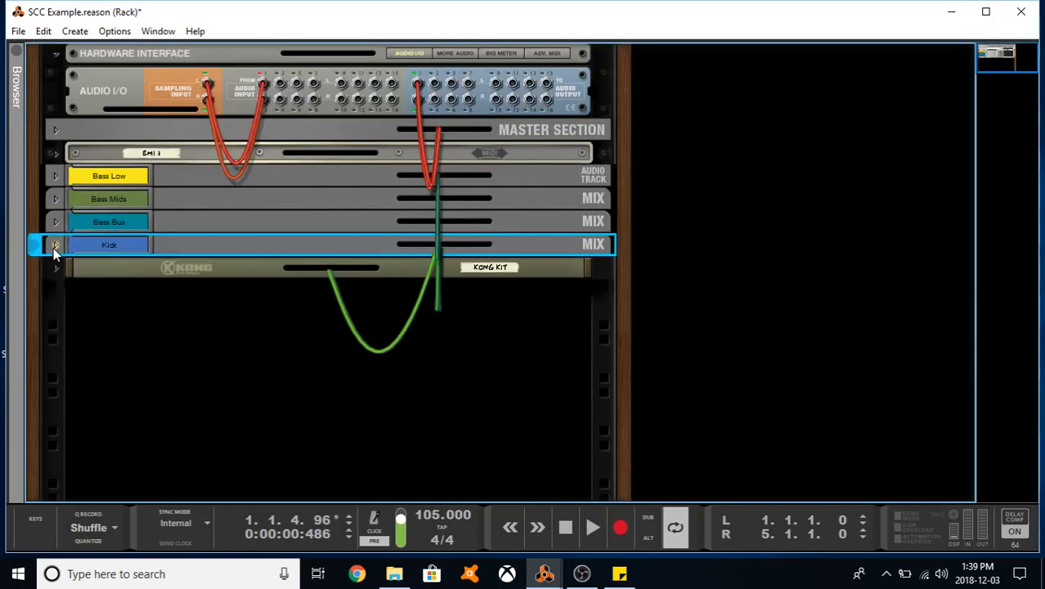
click(53, 220)
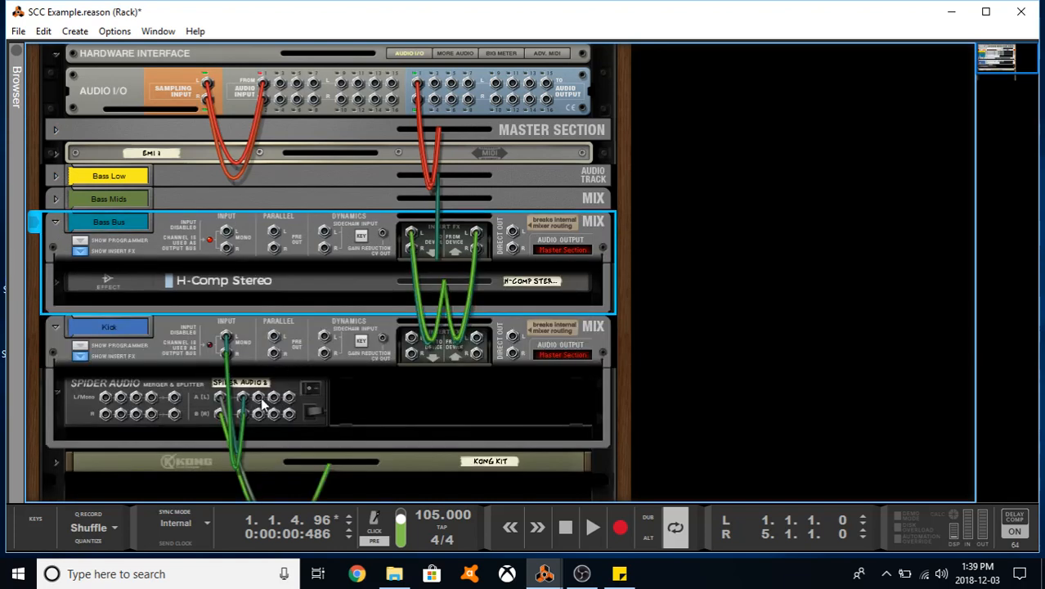
drag(270, 398, 325, 234)
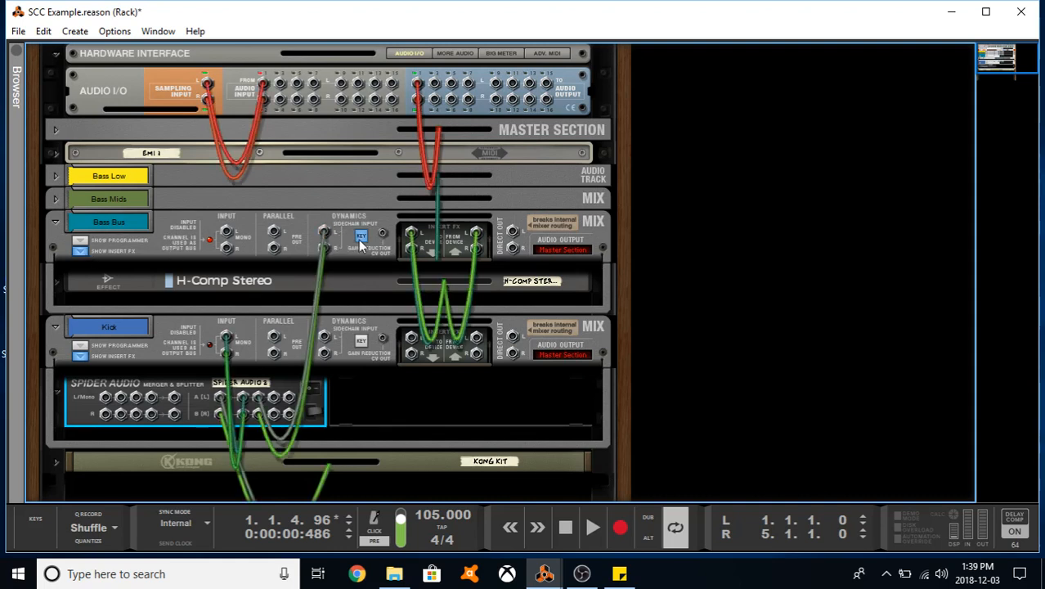
Switch to the mixer and enable the compressor on the Bass Bus channel.
mouse_move(545, 573)
click(548, 511)
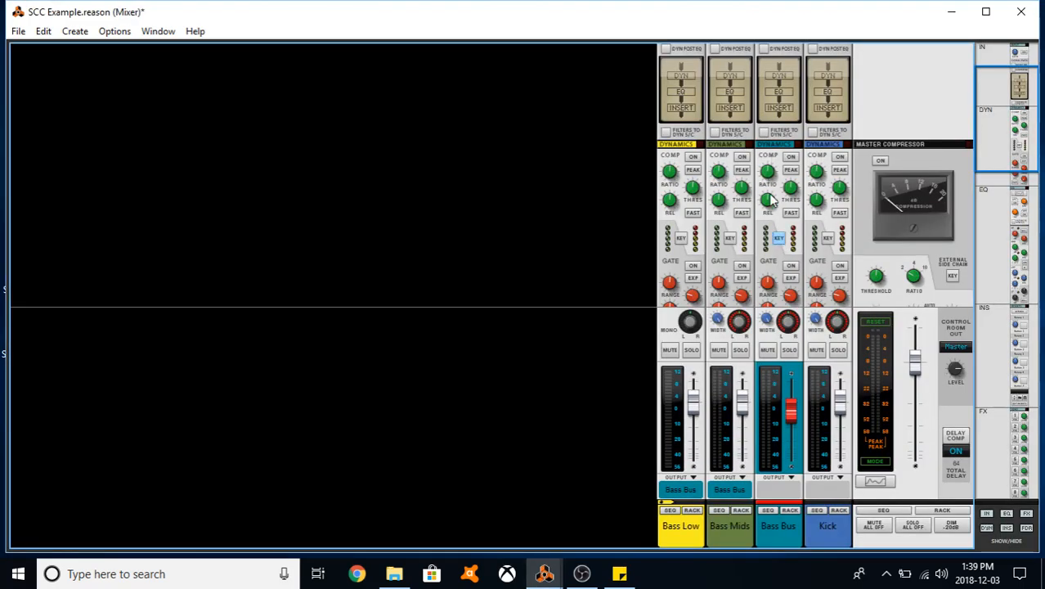
click(792, 157)
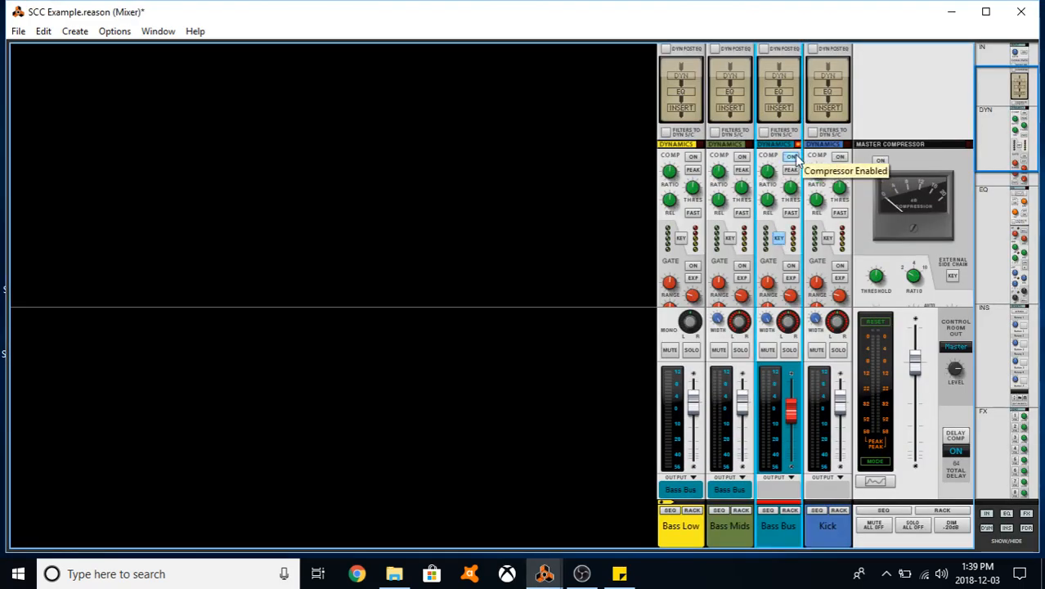